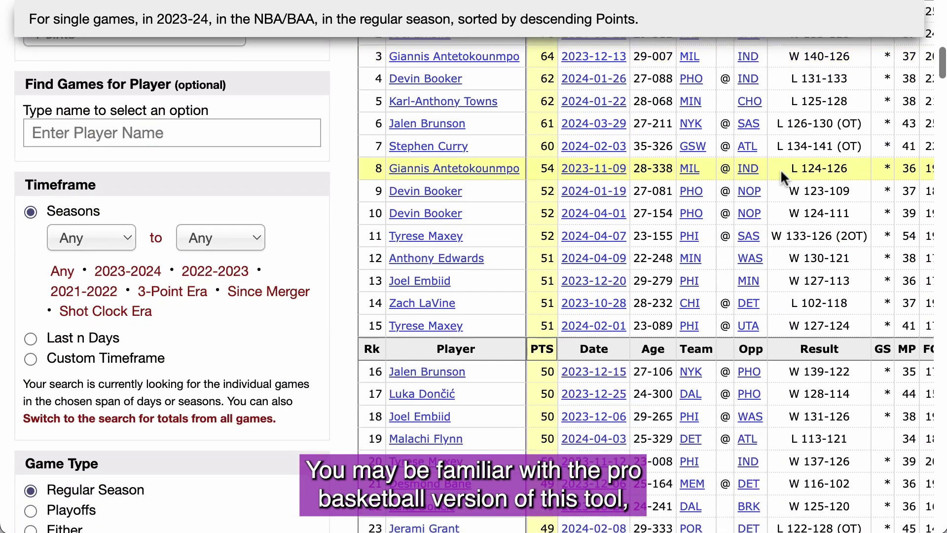
Look through the 2023-24 NBA single-game points results and the search filters beside them
scroll(781, 169, down, 2)
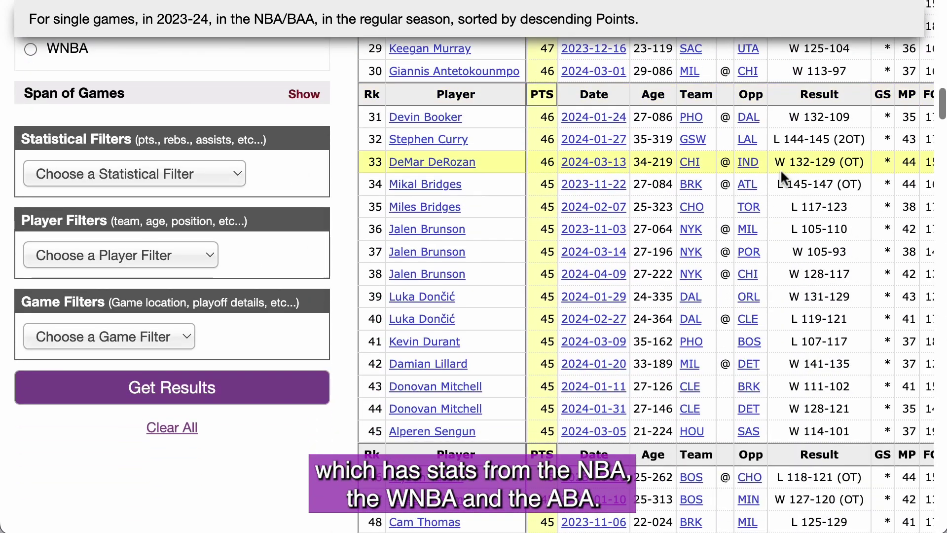
scroll(781, 169, down, 12)
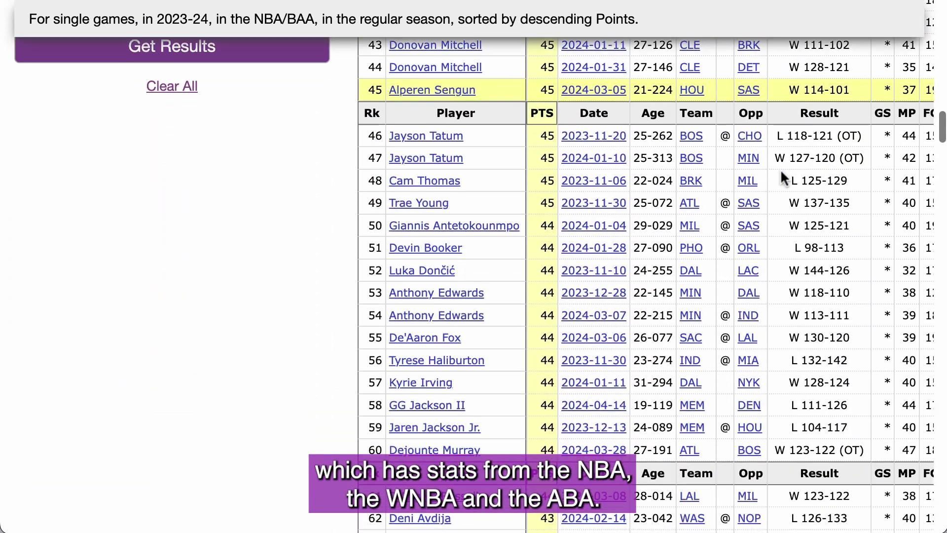
scroll(780, 169, down, 8)
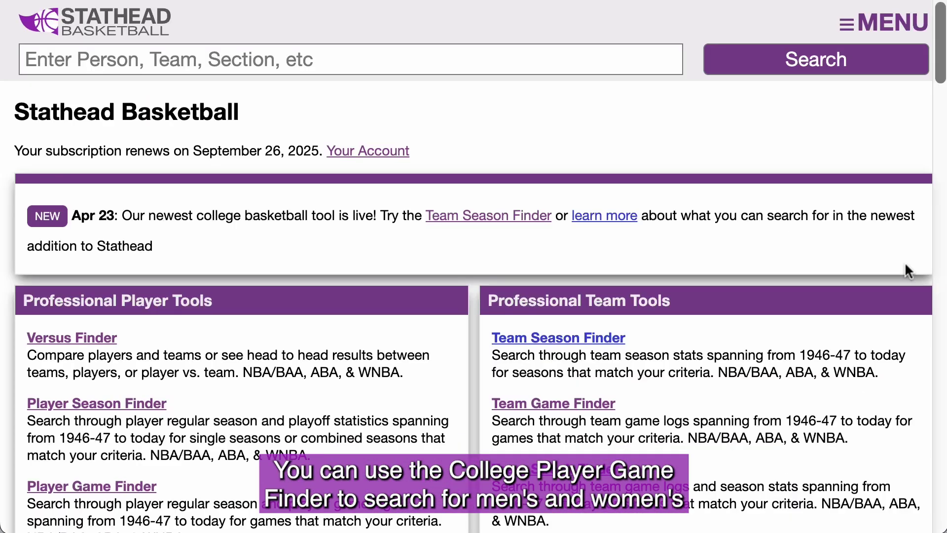
Open the Player Game Finder from the College Tools and look over its search types
scroll(905, 271, down, 15)
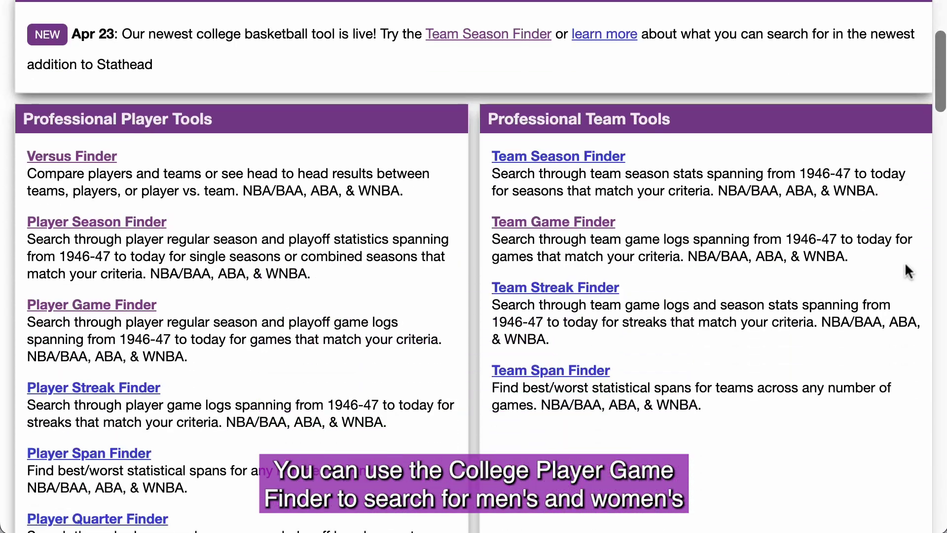
scroll(910, 270, down, 5)
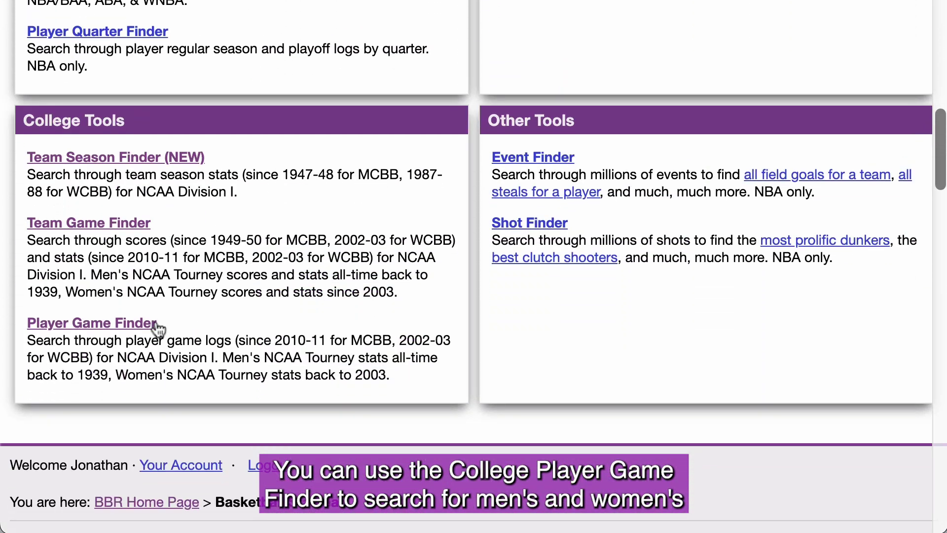
click(123, 323)
scroll(705, 371, down, 8)
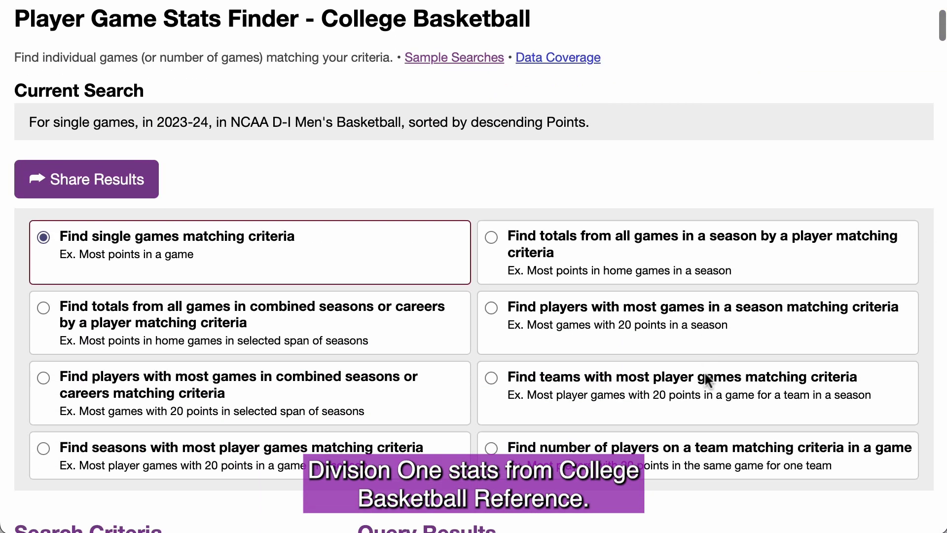
scroll(704, 375, down, 5)
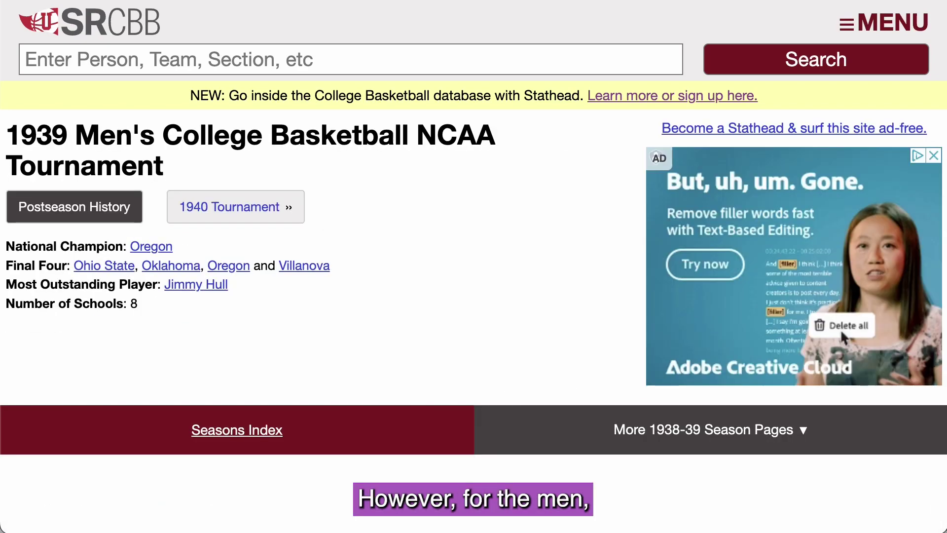
Examine the bracket on the 1939 men's NCAA Tournament page
scroll(312, 179, down, 5)
scroll(311, 175, down, 10)
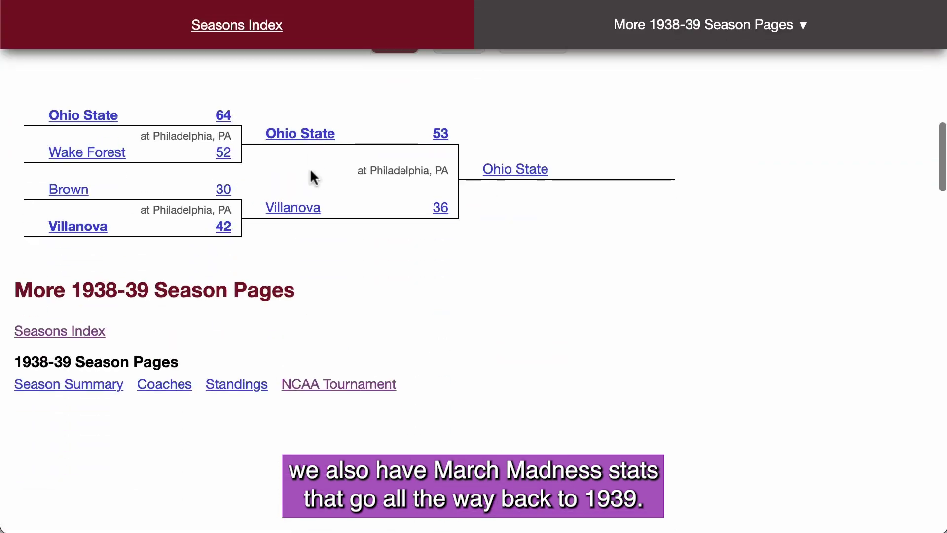
scroll(311, 178, up, 1)
click(516, 110)
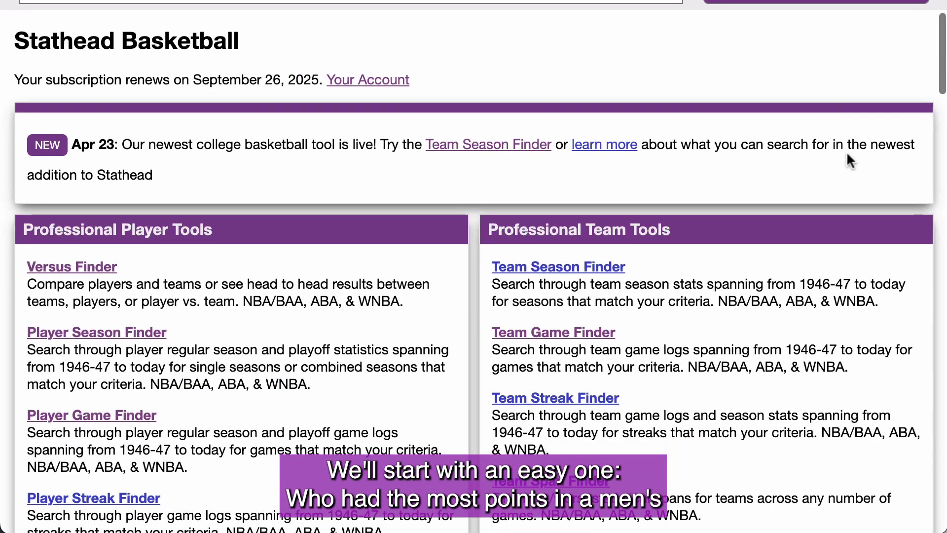
Open the college Player Game Finder from the Stathead Basketball home page
scroll(850, 160, down, 10)
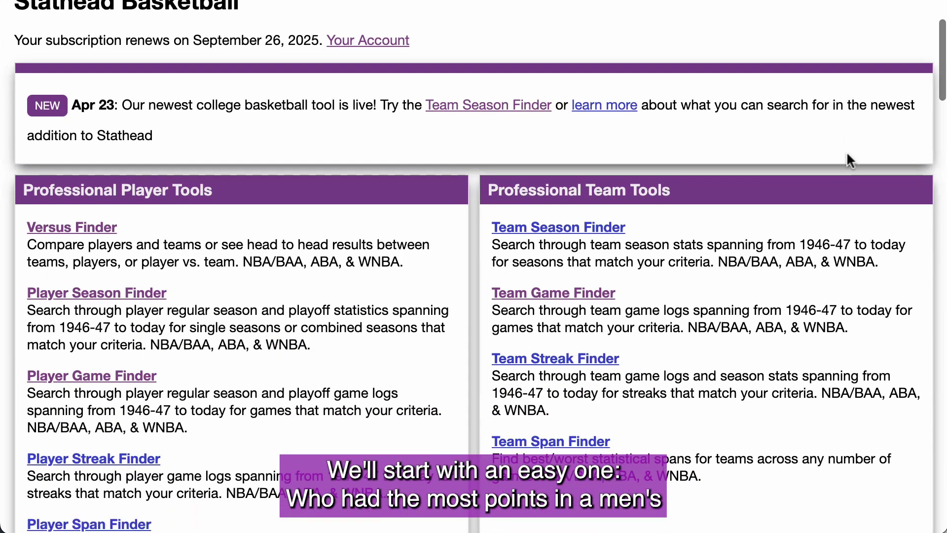
scroll(847, 158, down, 3)
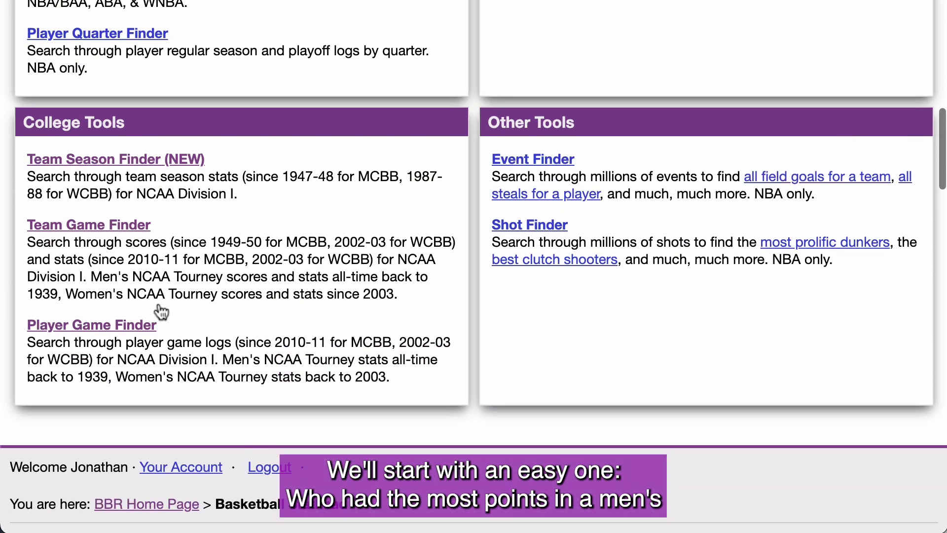
click(75, 324)
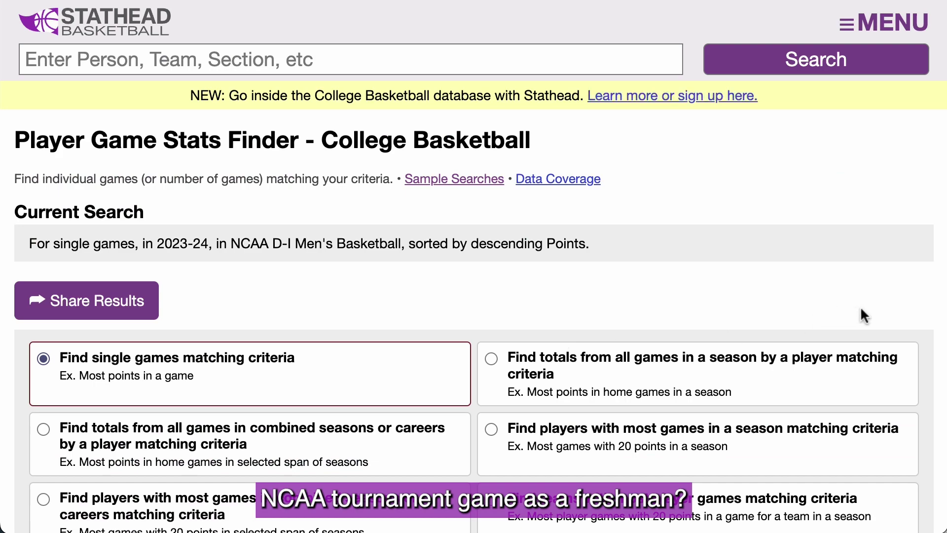
Set the game type to NCAA Tournament in the college player game search criteria
scroll(862, 316, down, 6)
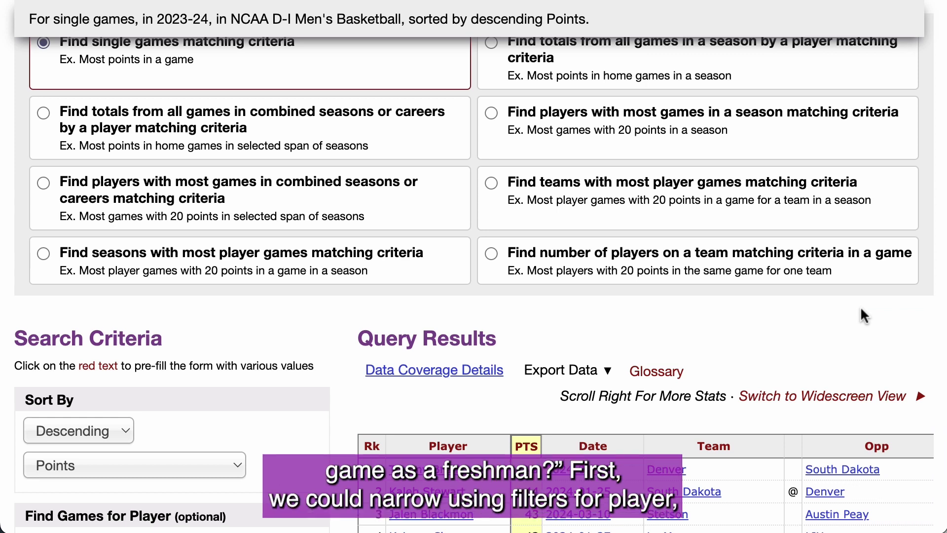
scroll(343, 393, down, 7)
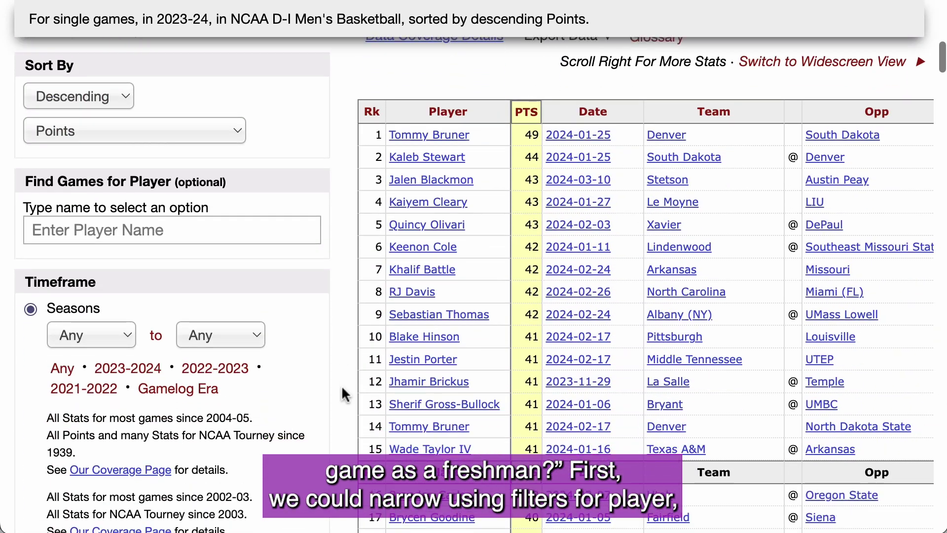
scroll(343, 388, down, 5)
scroll(342, 389, down, 8)
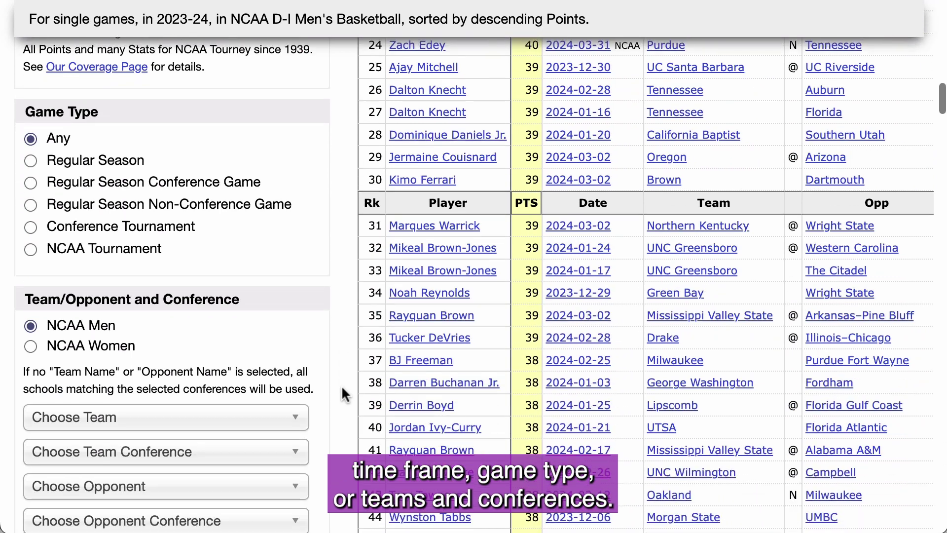
scroll(342, 393, down, 2)
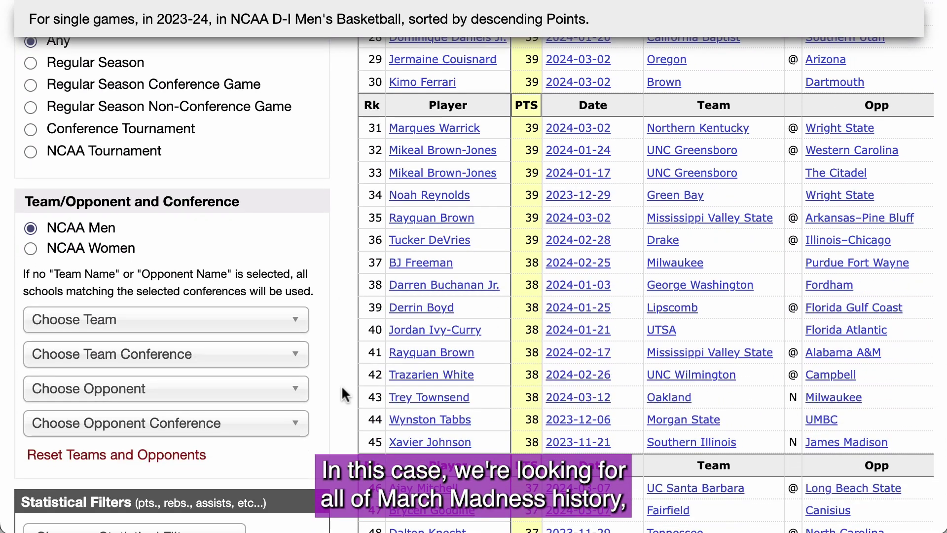
scroll(342, 390, up, 3)
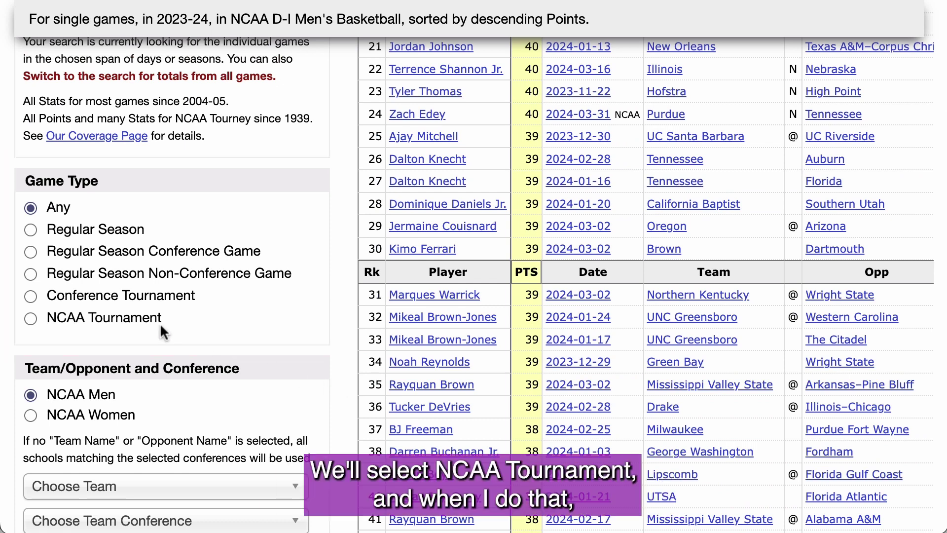
click(126, 317)
Restrict the NCAA Tournament round to Final Four
scroll(342, 341, down, 5)
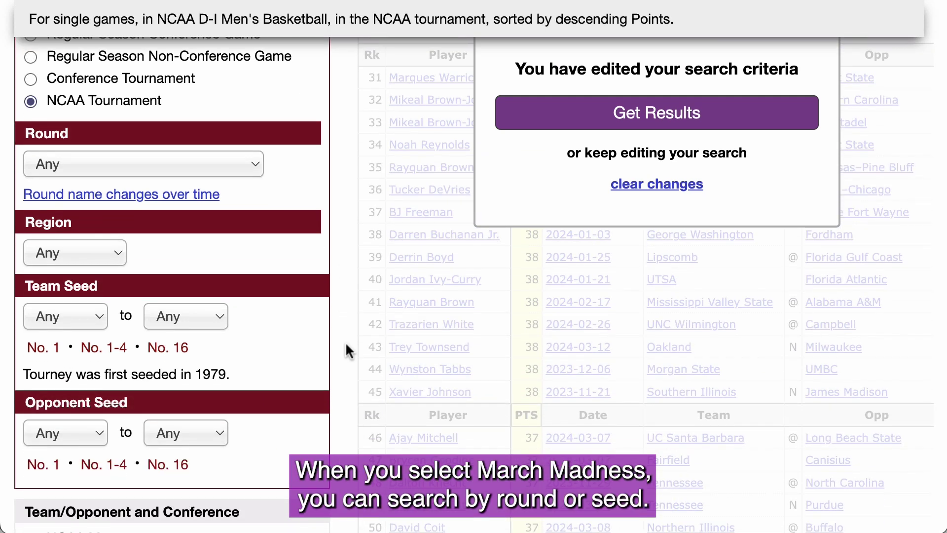
click(217, 166)
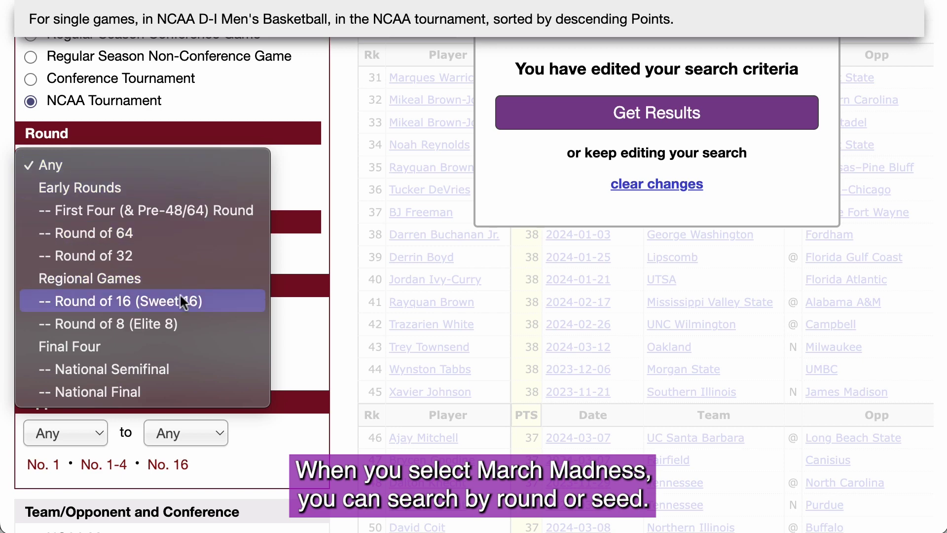
click(166, 347)
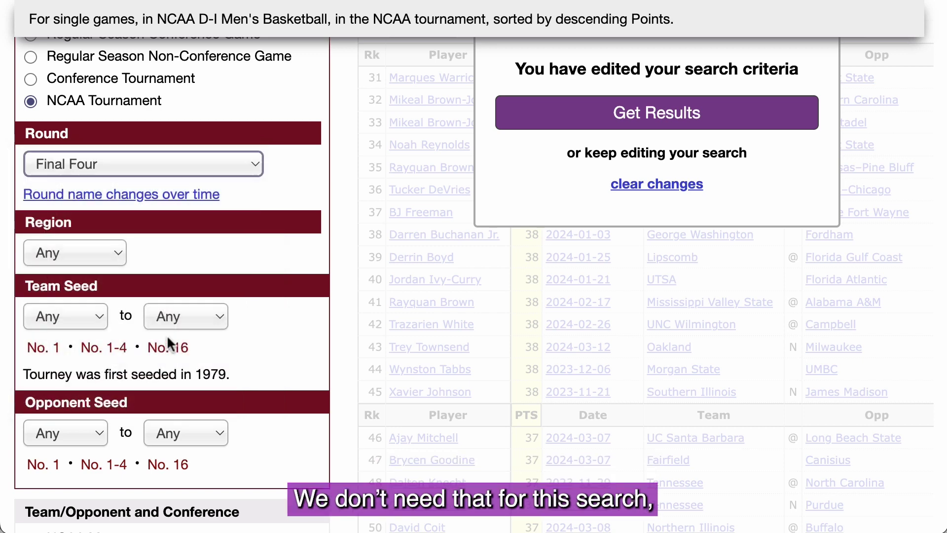
Set the team seed range to 13 to 13
click(91, 315)
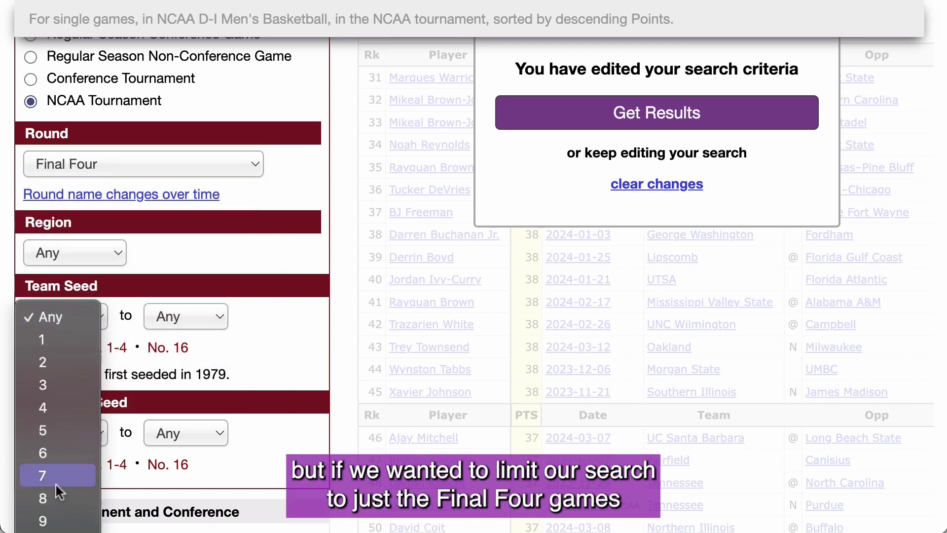
click(243, 261)
text(13)
key(Tab)
key(space)
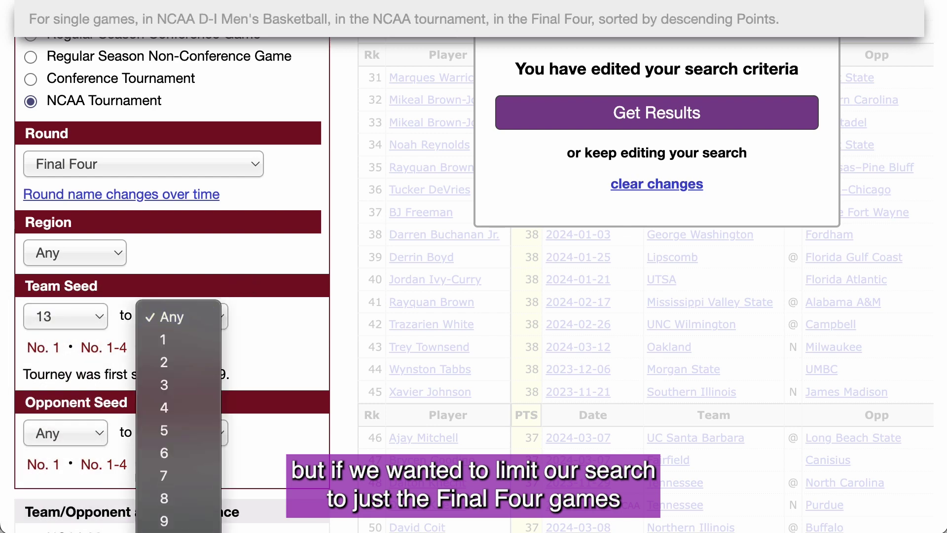
text(13)
key(Return)
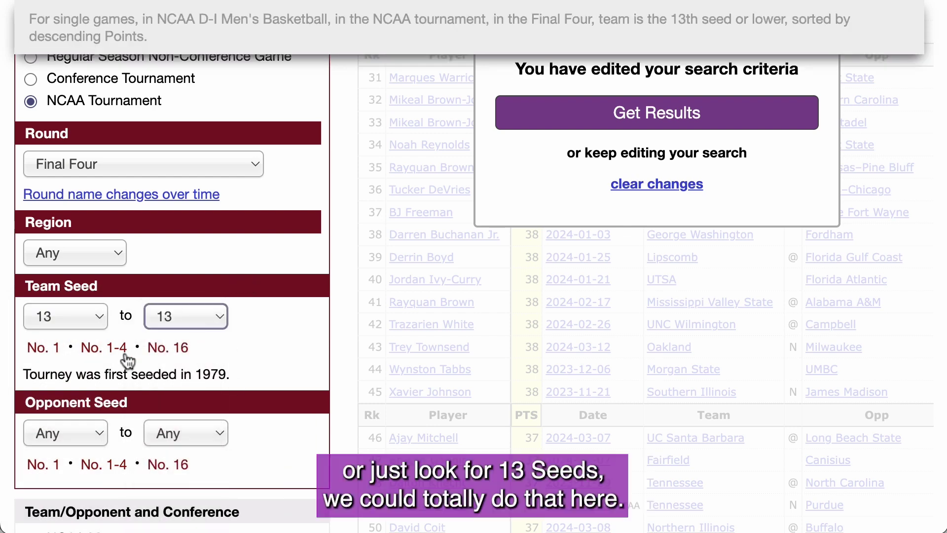
Reset both ends of the team seed range and the tournament round to Any
click(175, 317)
click(174, 22)
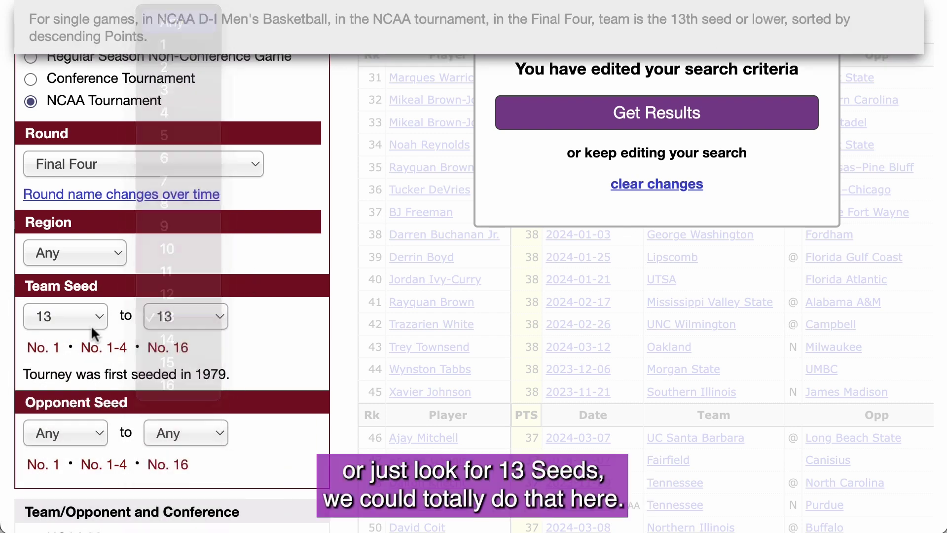
click(80, 314)
click(47, 21)
click(146, 165)
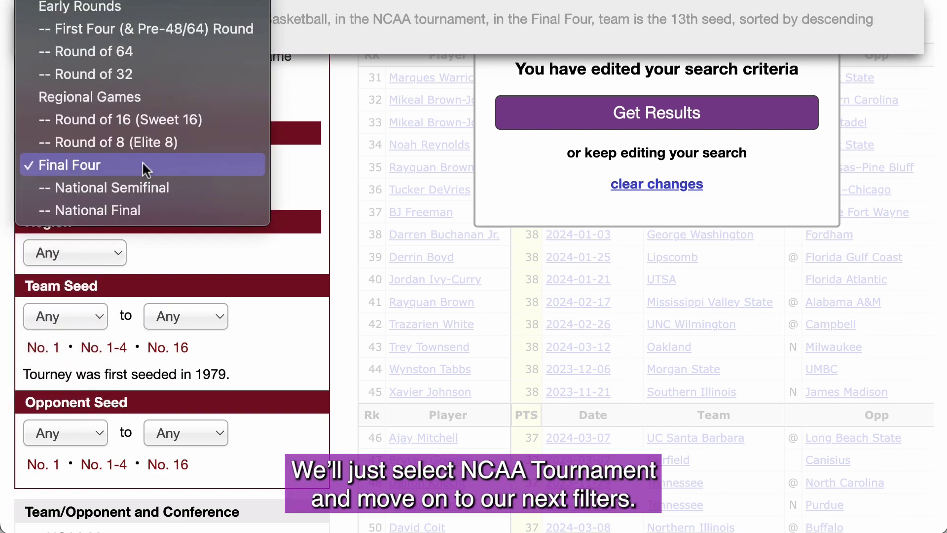
click(90, 10)
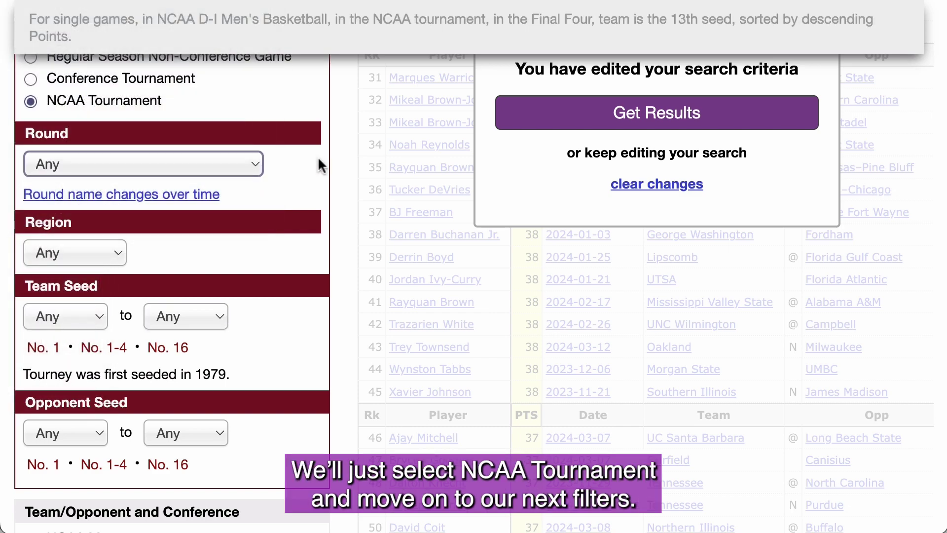
Try adding a Box Plus/Minus statistical filter, then remove it
scroll(700, 374, down, 5)
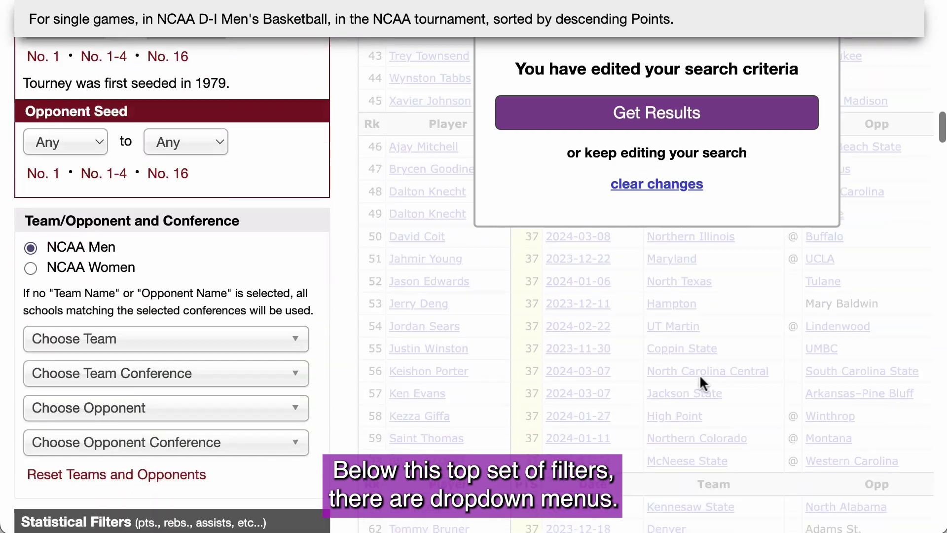
scroll(699, 374, down, 8)
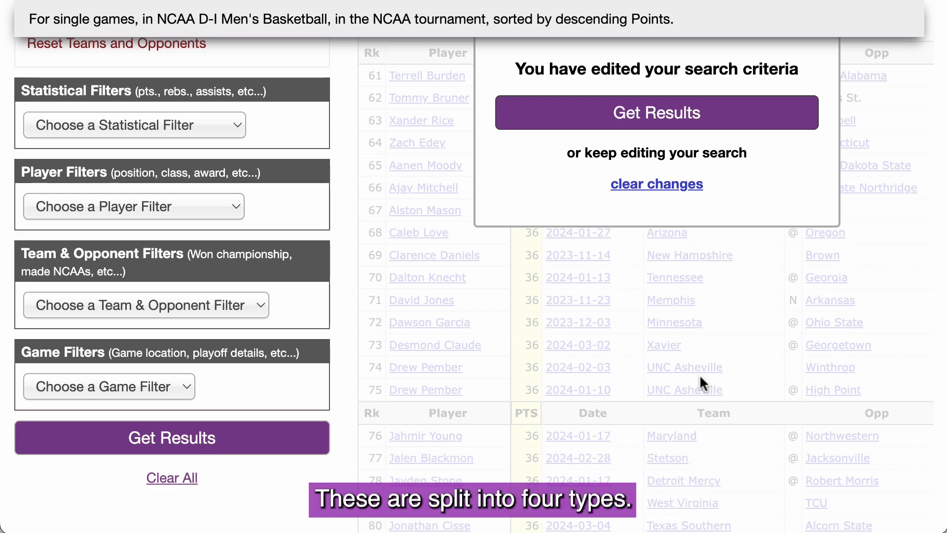
click(236, 126)
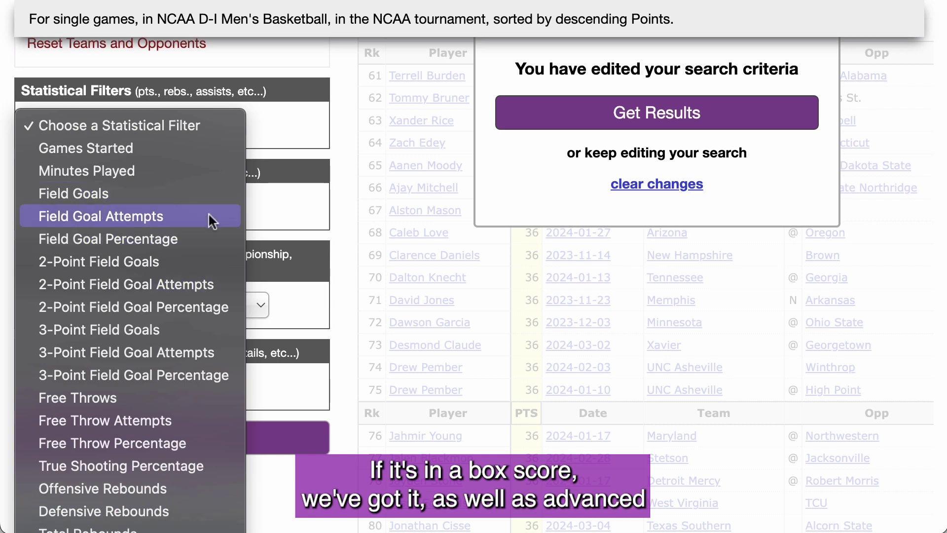
key(Return)
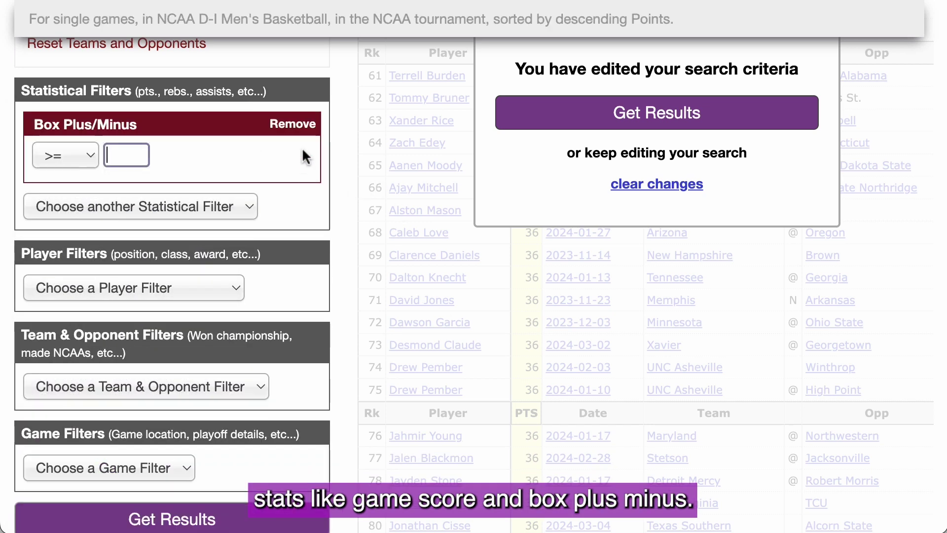
click(302, 123)
Try adding a Draft Status player filter, then remove it
click(228, 202)
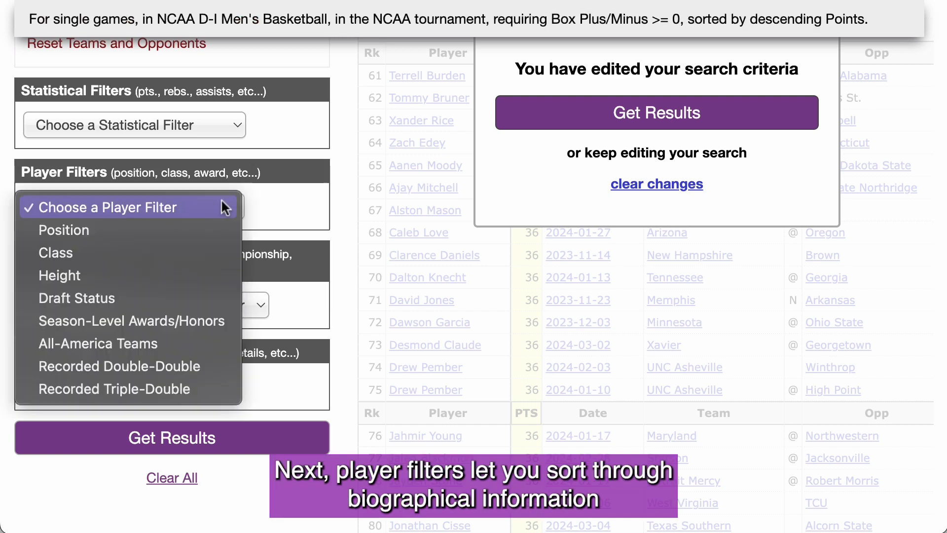
click(189, 296)
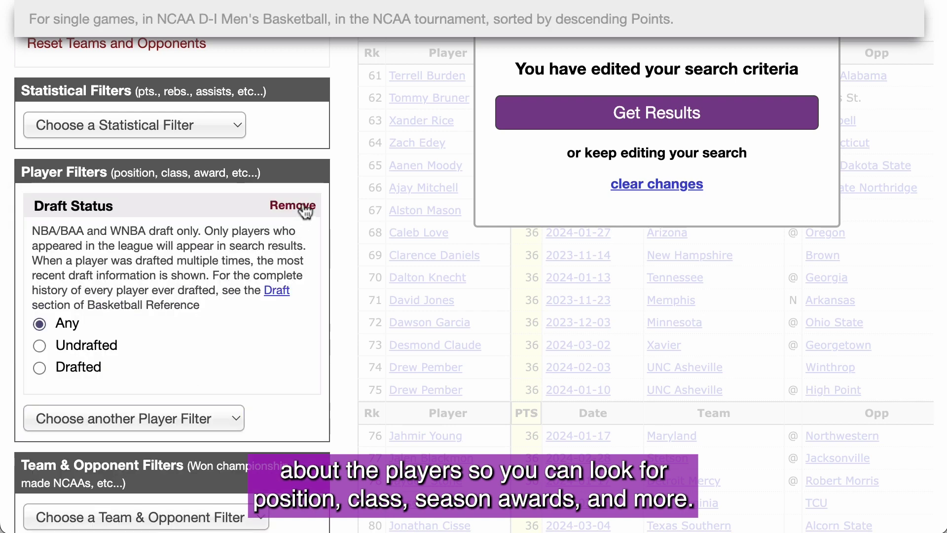
click(302, 207)
Add a Team Season Outcome filter under the team and opponent filters and review its options
click(235, 305)
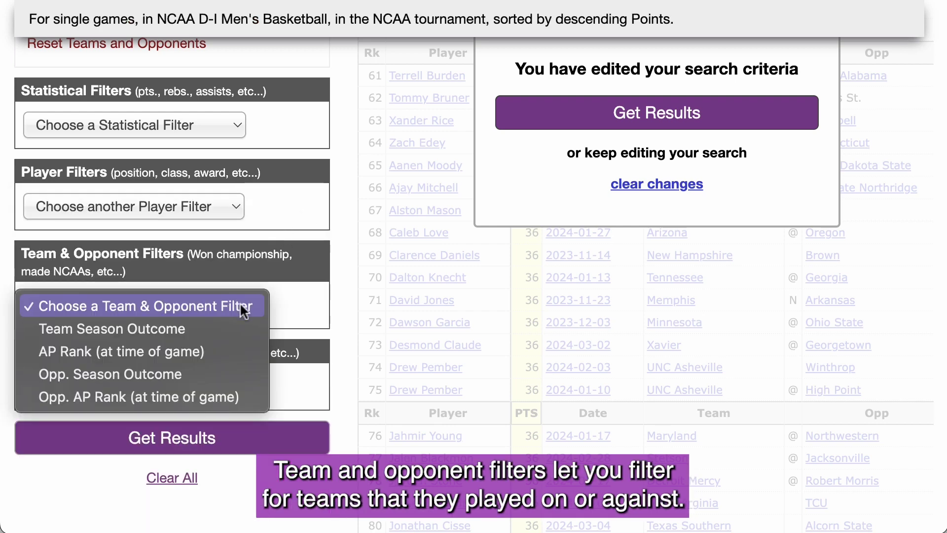
click(230, 329)
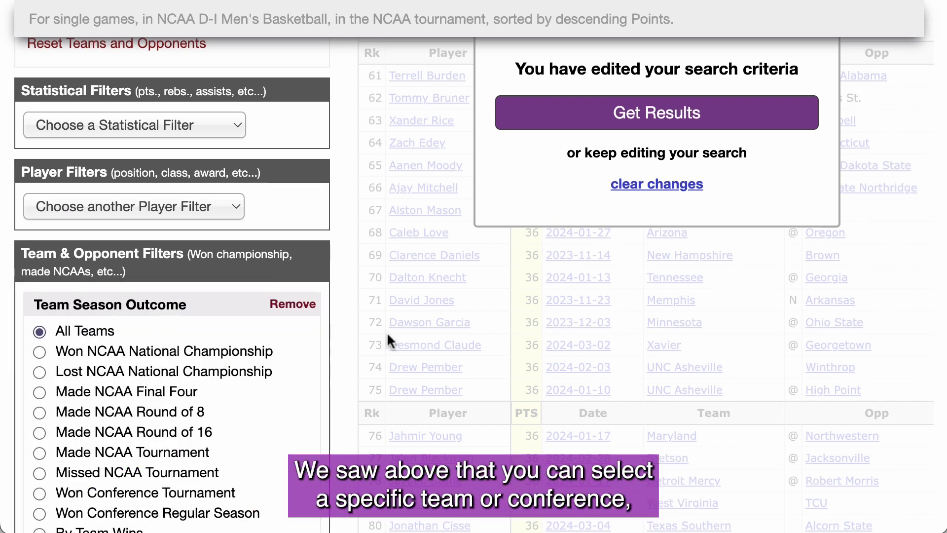
scroll(349, 338, down, 3)
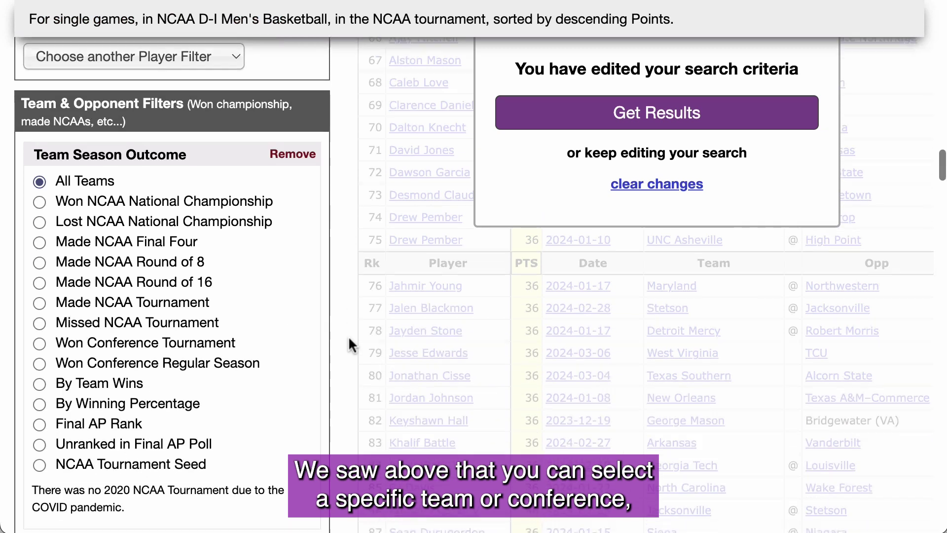
Remove the Team Season Outcome filter from the team and opponent filters
scroll(348, 340, down, 1)
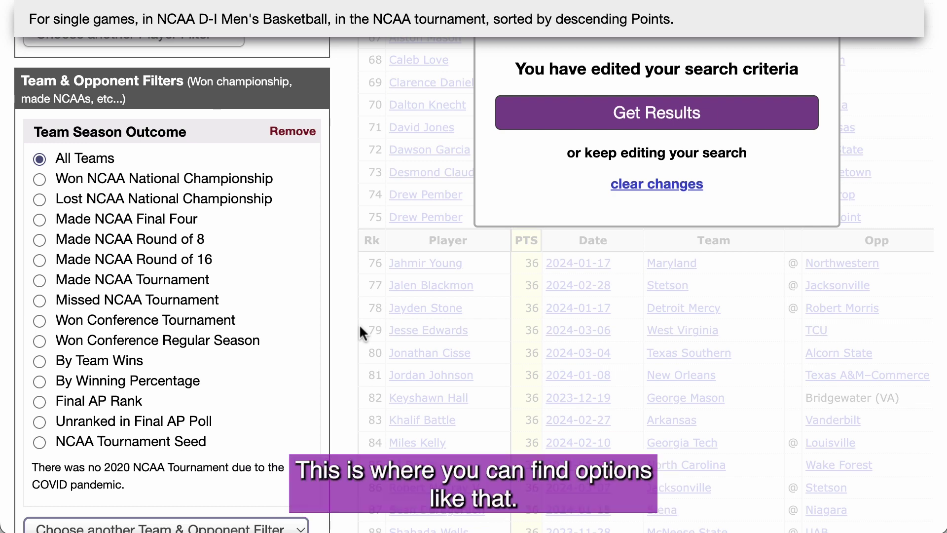
click(304, 132)
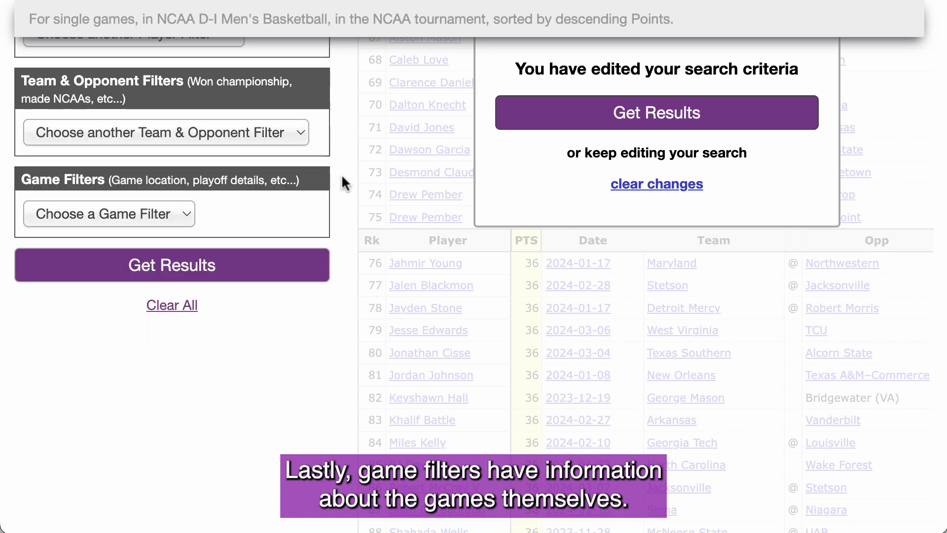
Try adding a Game Result game filter, then remove it
click(157, 213)
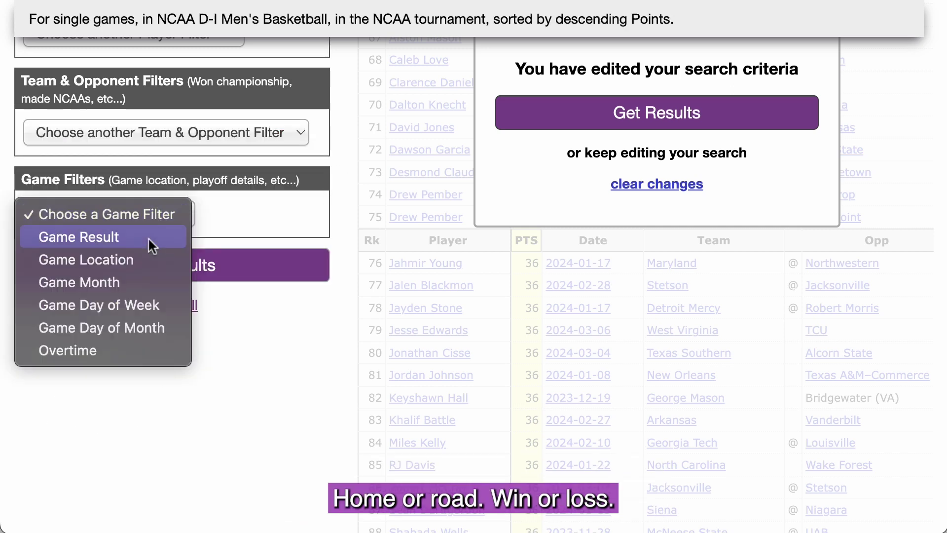
click(148, 237)
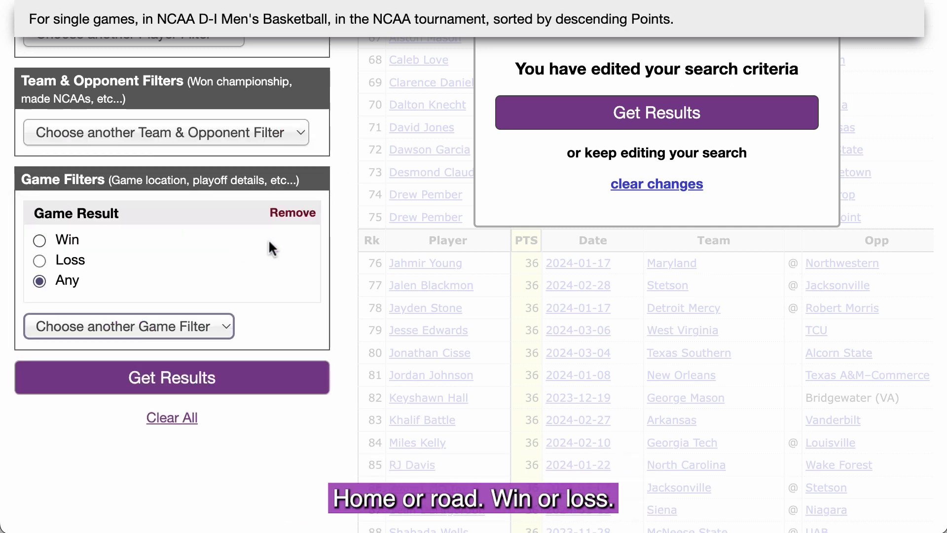
click(294, 213)
Add a Class player filter and set it to Freshman
scroll(323, 235, up, 4)
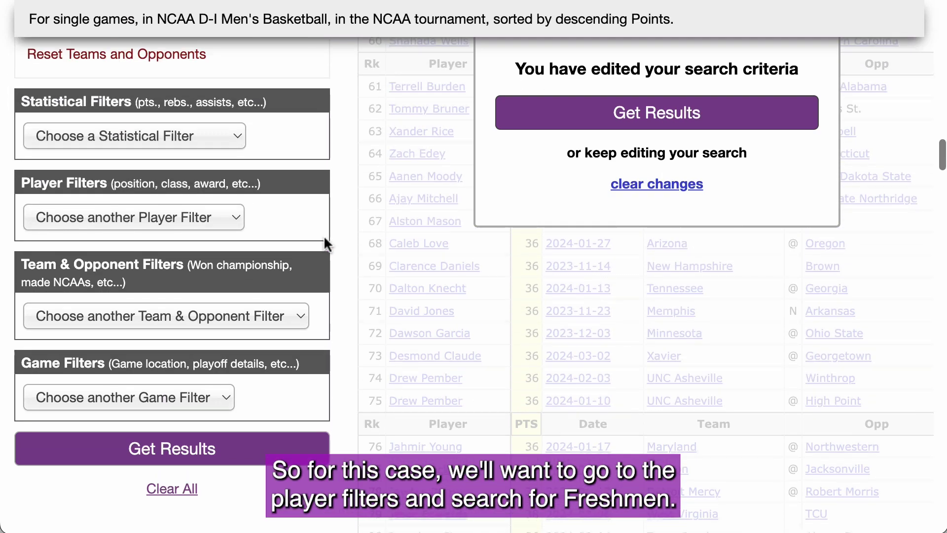
click(226, 218)
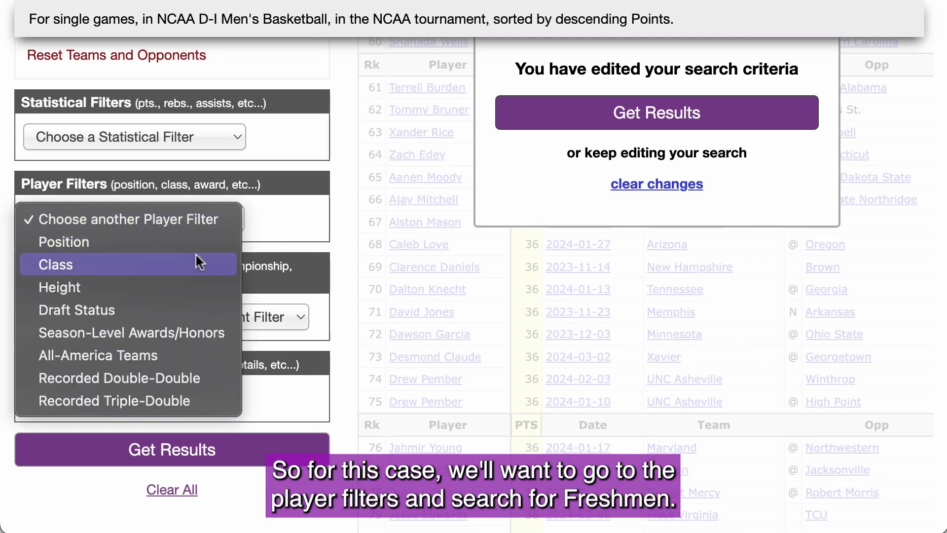
click(197, 259)
click(121, 246)
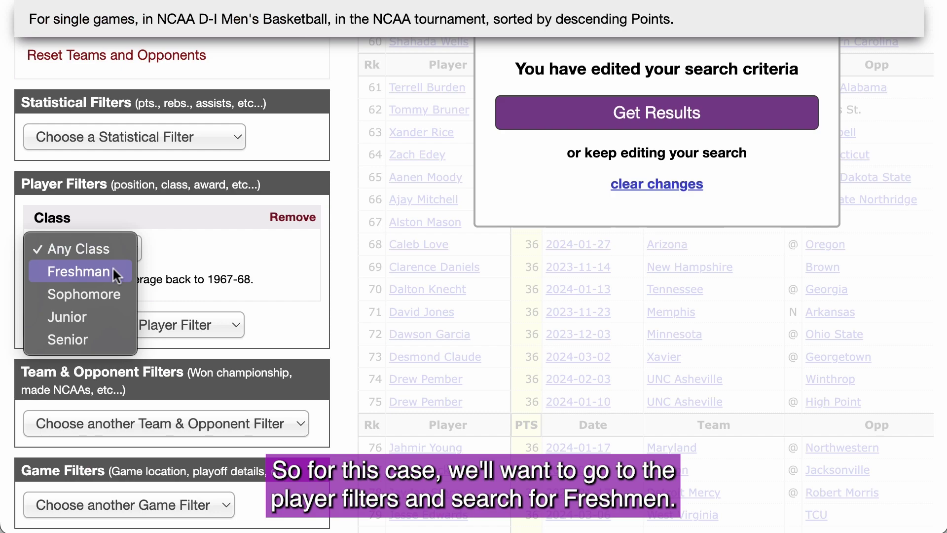
click(119, 273)
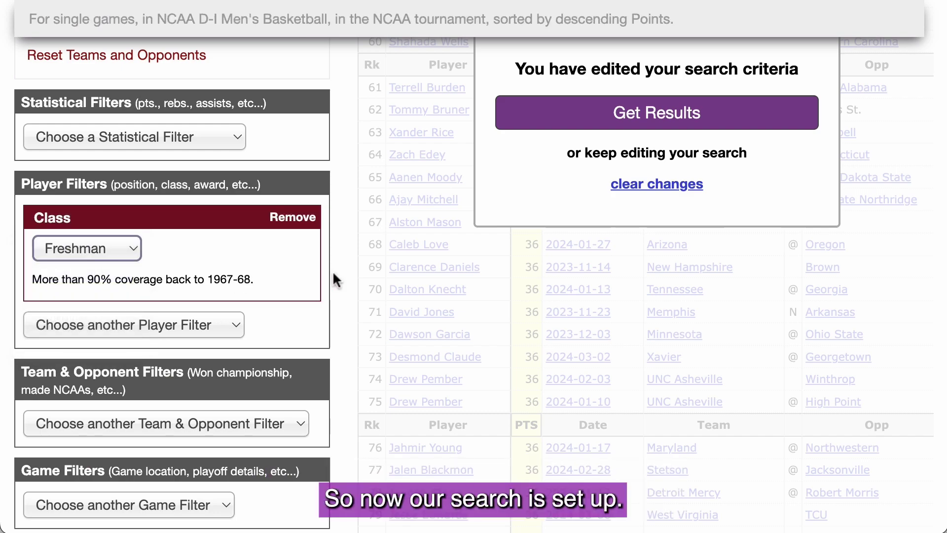
Check that the search sorts by descending Points, run it and look through the top-ranked freshman games
scroll(332, 270, up, 10)
scroll(334, 275, up, 15)
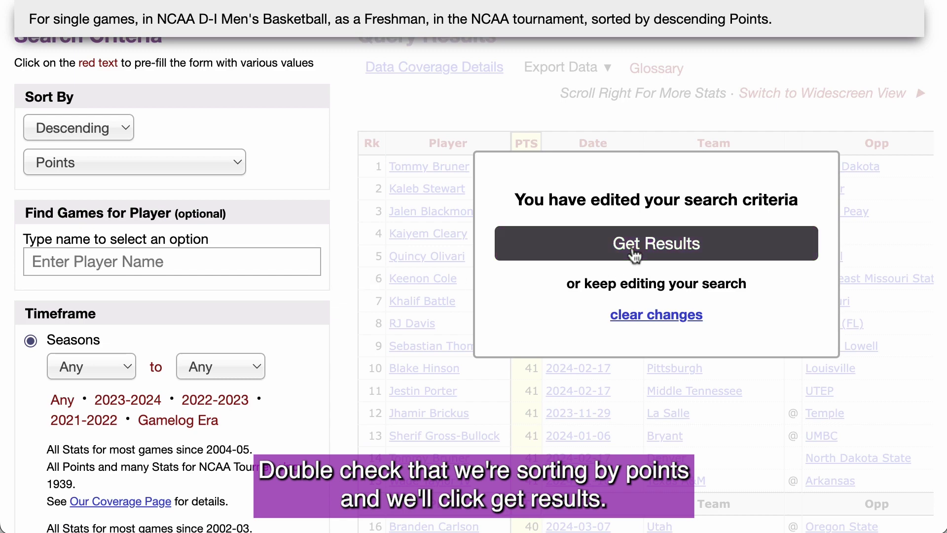
click(572, 250)
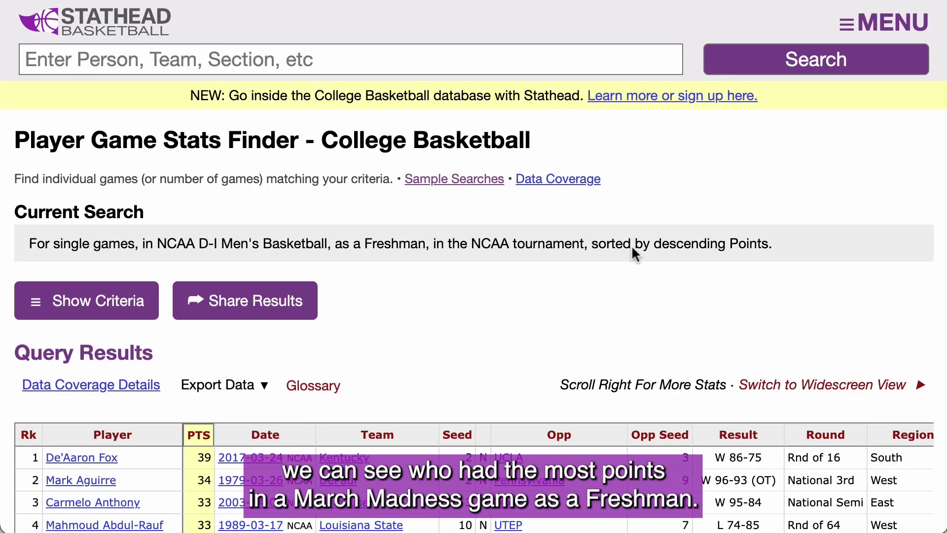
scroll(633, 247, down, 5)
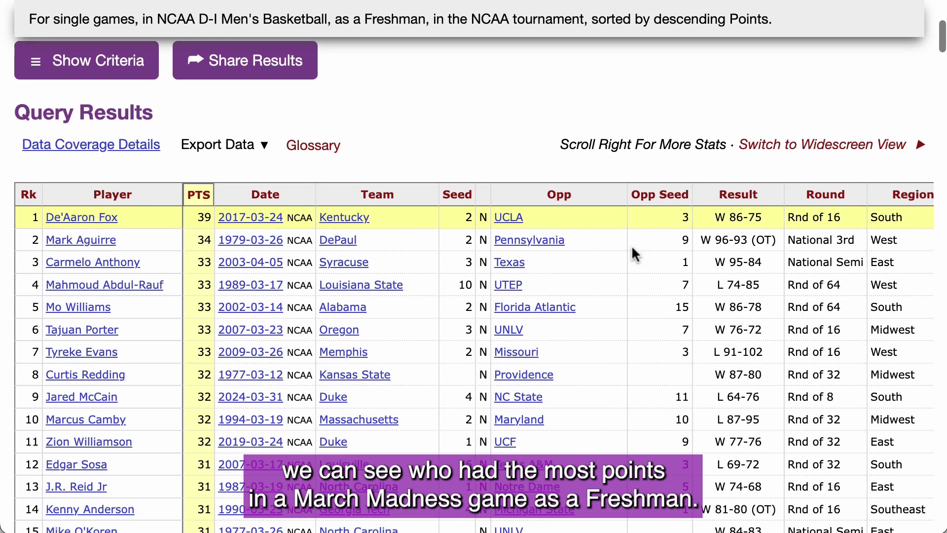
scroll(632, 253, down, 2)
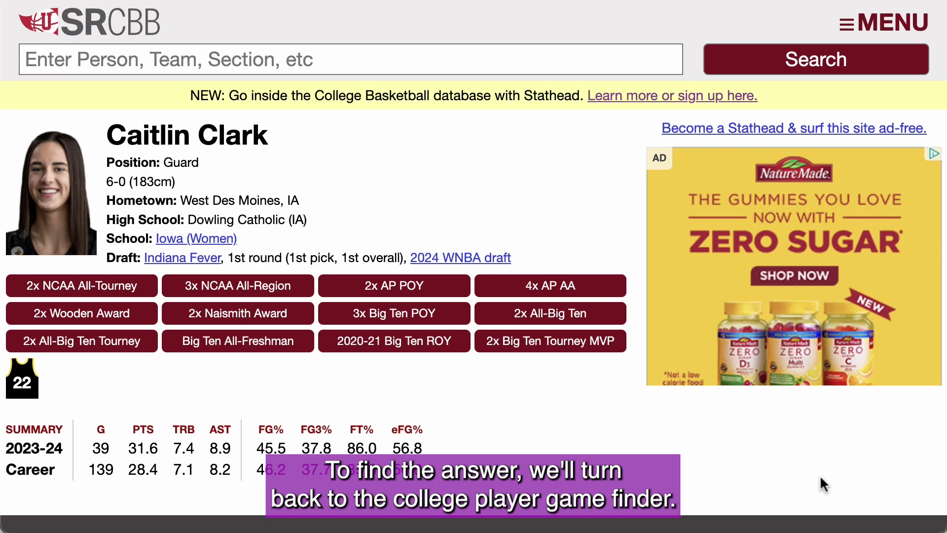
Open the college basketball Player Game Finder and switch the search to NCAA Women
click(868, 35)
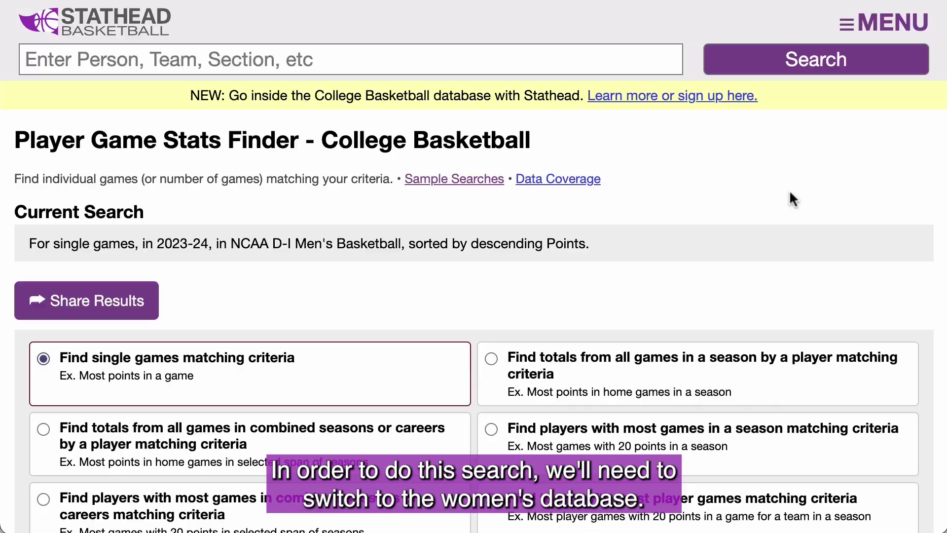
scroll(790, 190, down, 8)
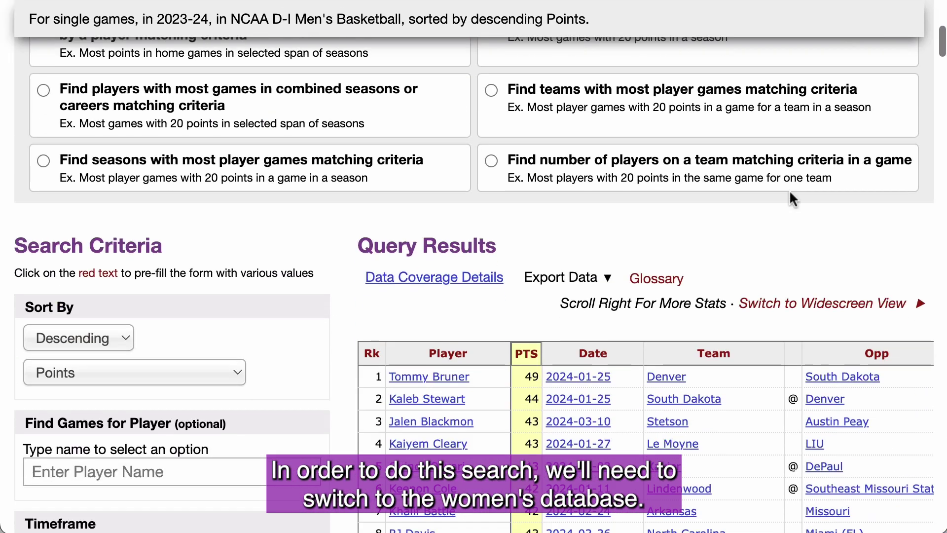
scroll(791, 198, down, 18)
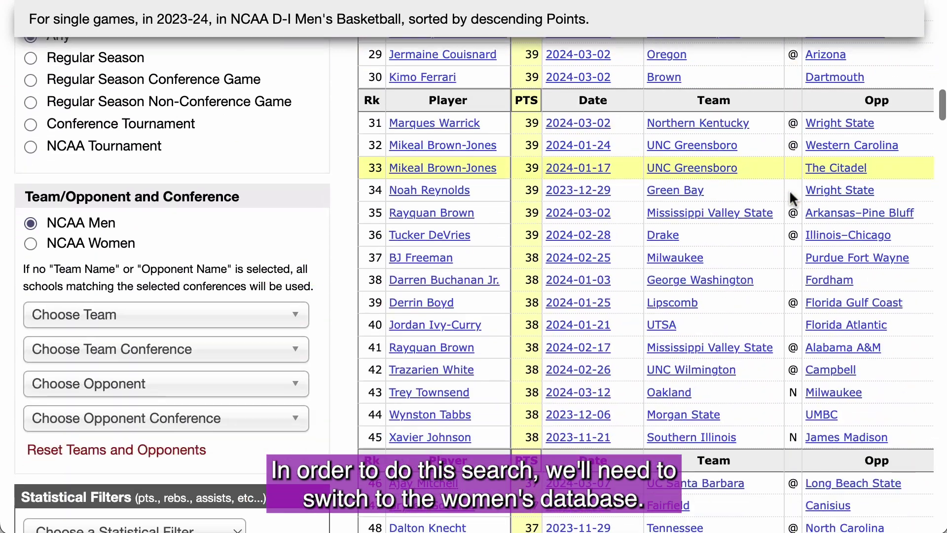
click(99, 245)
Add statistical filters requiring Points >= 30 and Assists >= 10
scroll(349, 202, down, 3)
scroll(349, 210, down, 5)
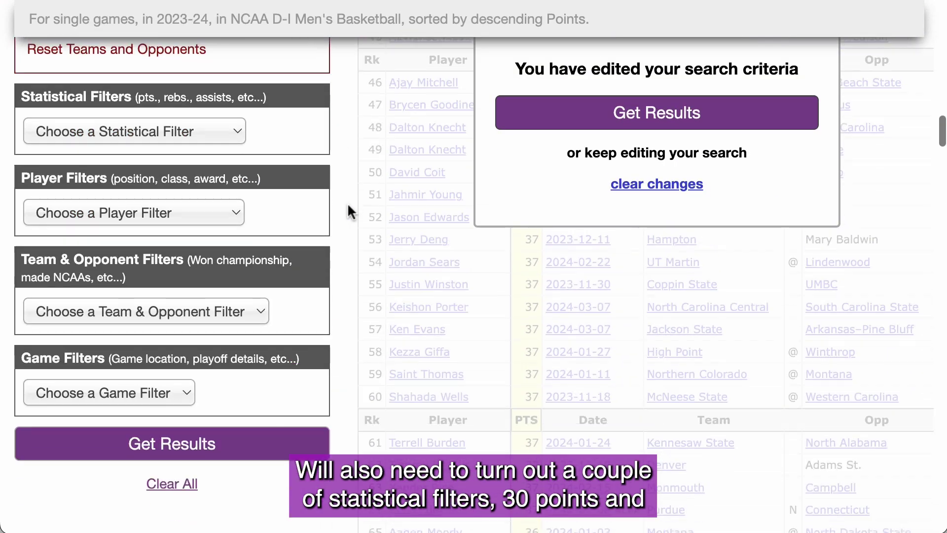
click(203, 118)
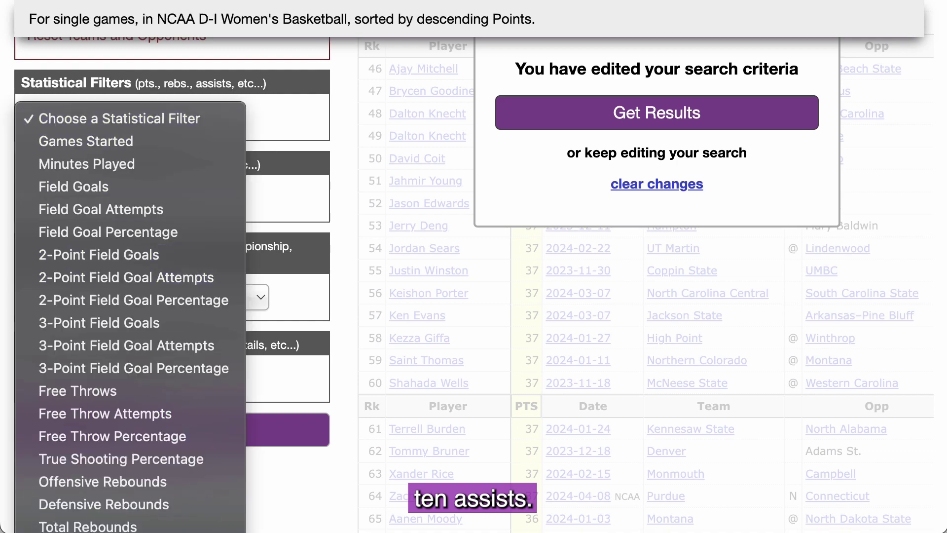
text(30)
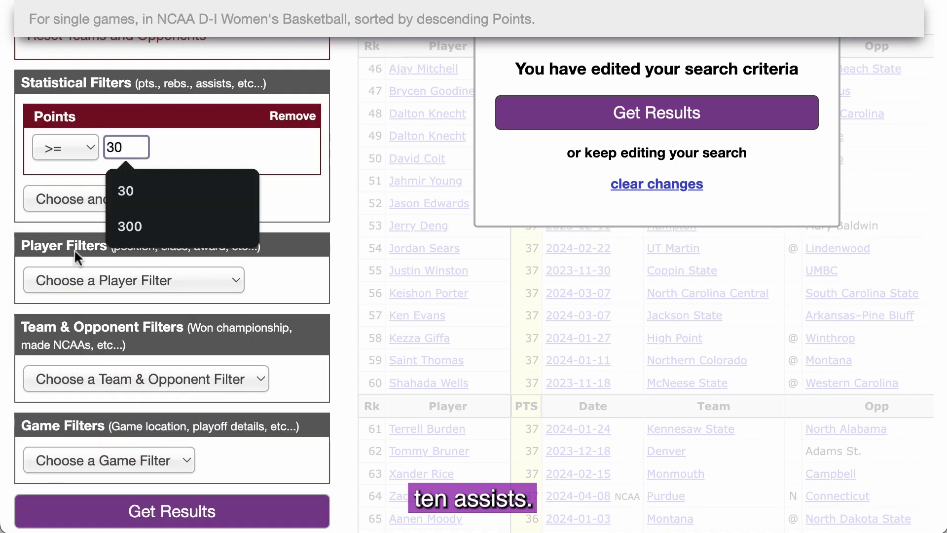
click(50, 197)
click(59, 523)
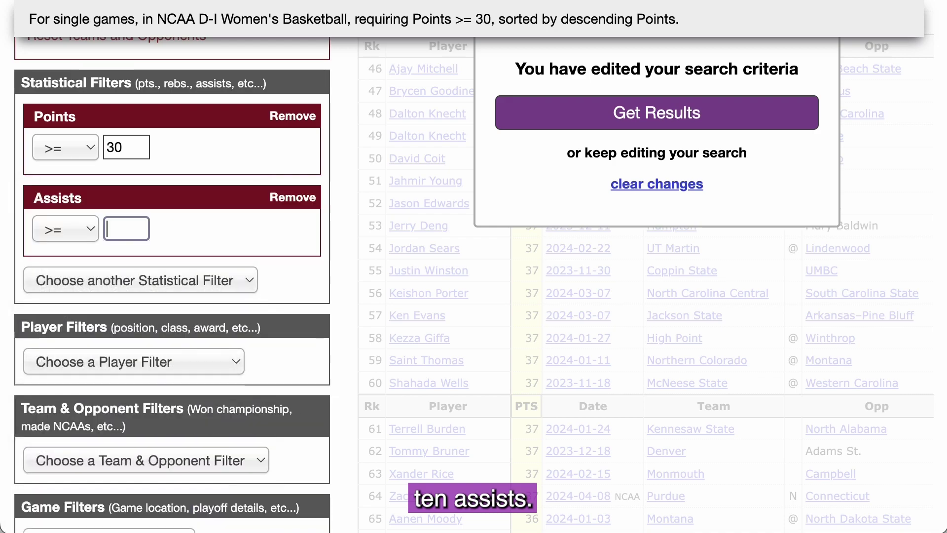
text(10)
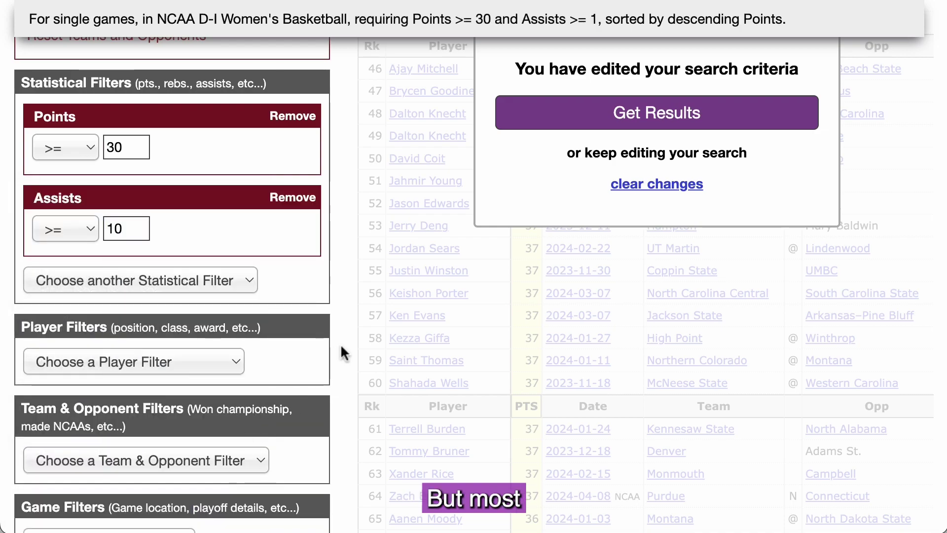
Return to the search type options above the search criteria
scroll(340, 344, up, 15)
scroll(341, 343, up, 6)
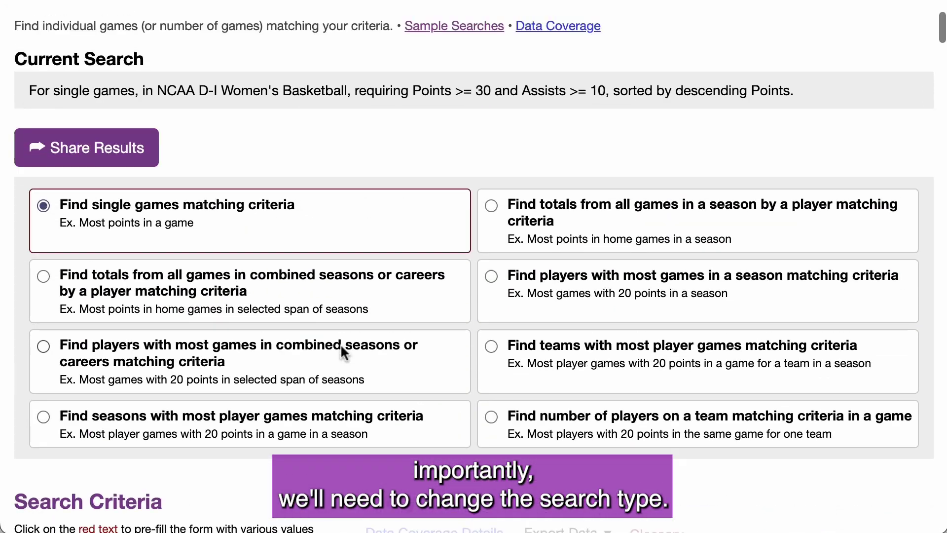